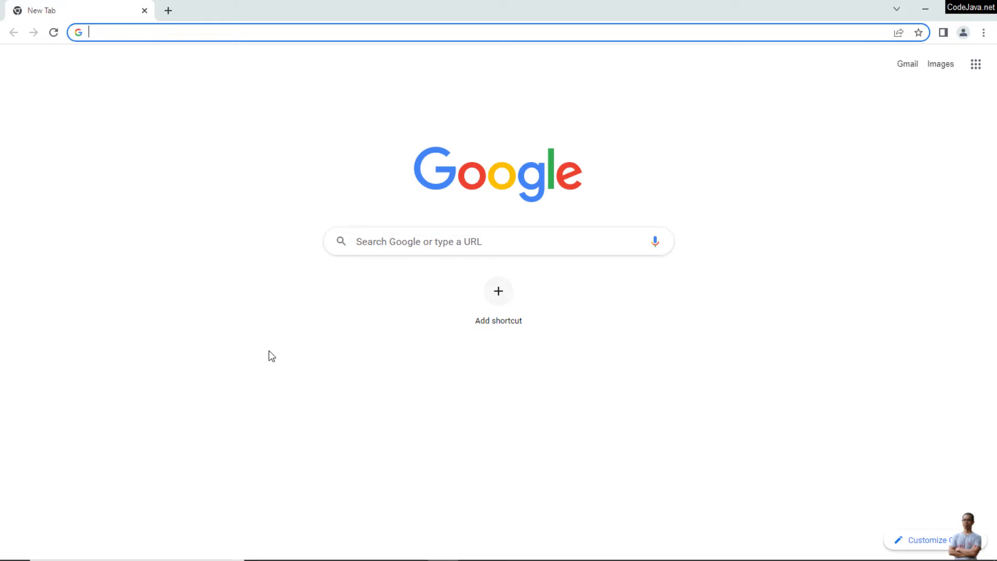
{"action": "type", "text": "oracle"}
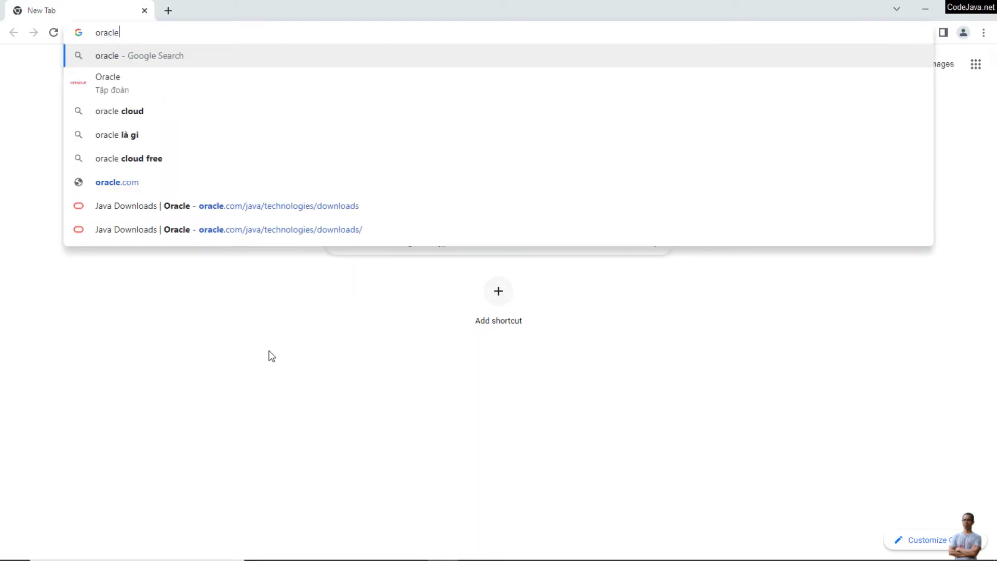
{"action": "type", "text": ".com/"}
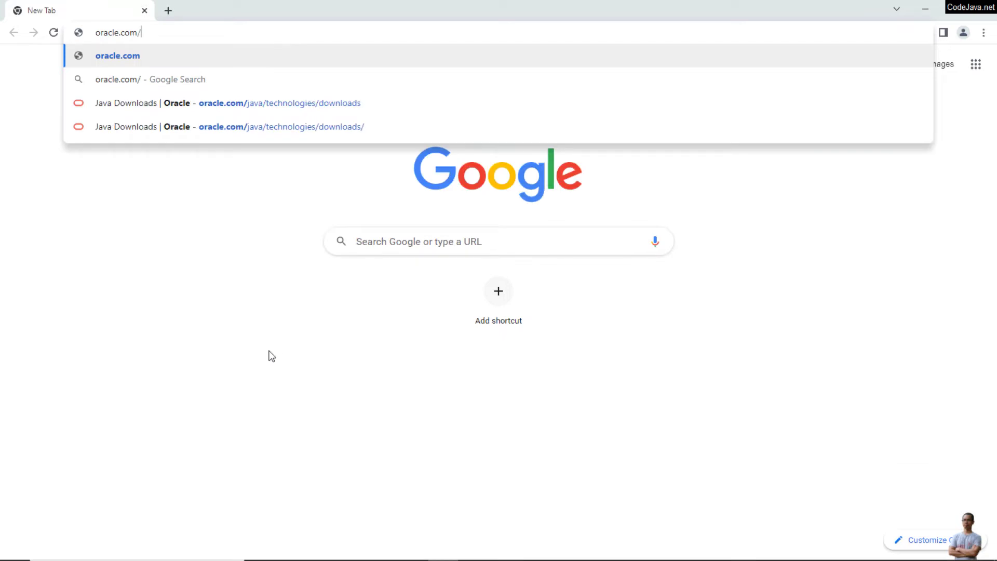
- Download the JDK 18 Windows x64 MSI installer from Oracle's Java Downloads page
{"action": "key", "text": "Down"}
{"action": "key", "text": "Down"}
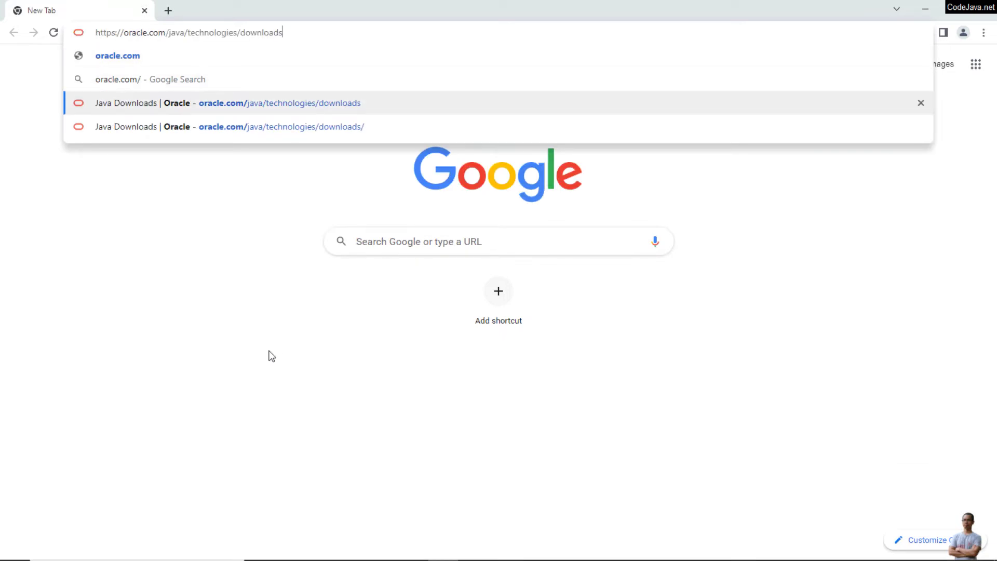
{"action": "key", "text": "Down"}
{"action": "key", "text": "Return"}
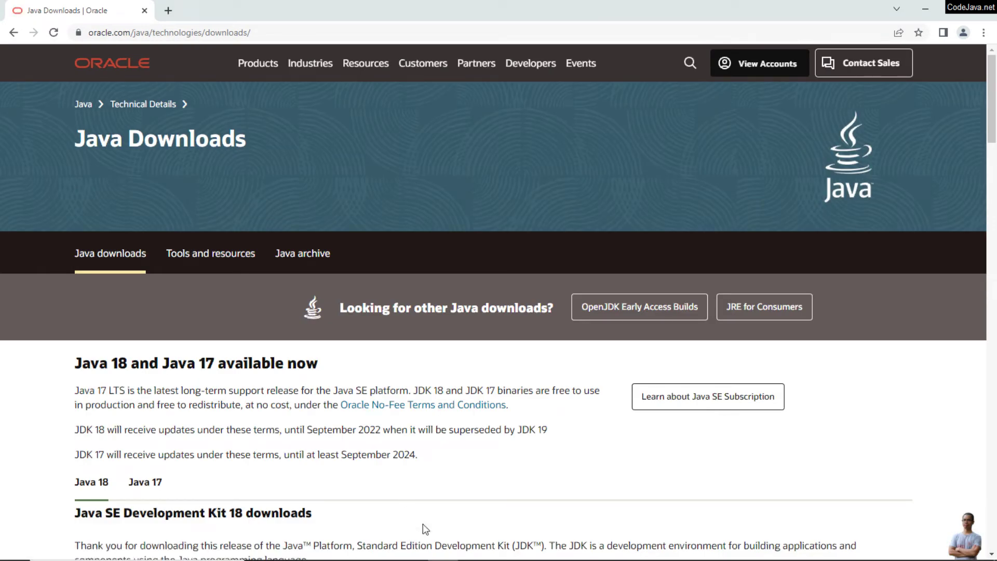
{"action": "scroll", "coordinate": [296, 434], "scroll_direction": "down", "scroll_amount": 4}
{"action": "scroll", "coordinate": [295, 444], "scroll_direction": "down", "scroll_amount": 2}
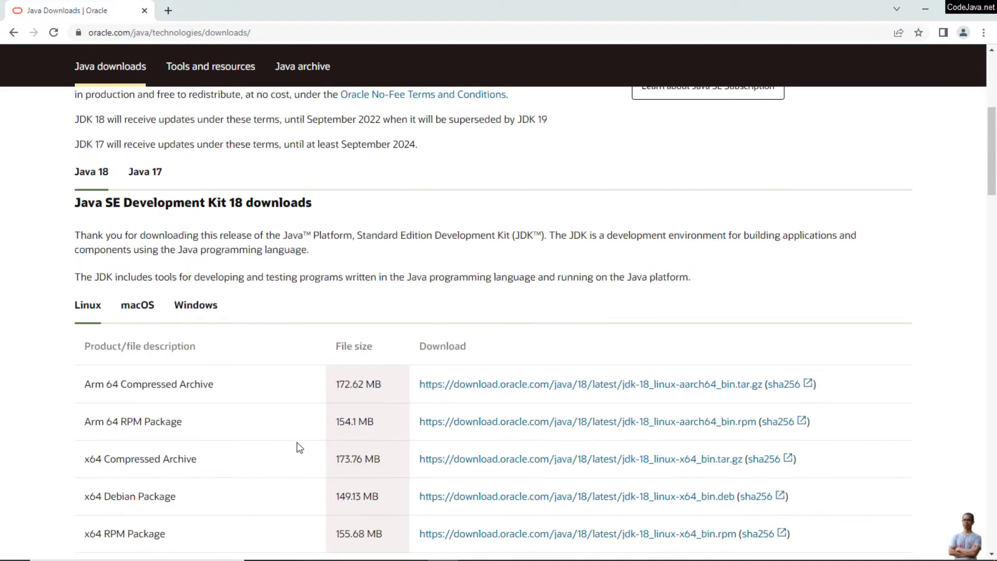
{"action": "scroll", "coordinate": [295, 459], "scroll_direction": "down", "scroll_amount": 1}
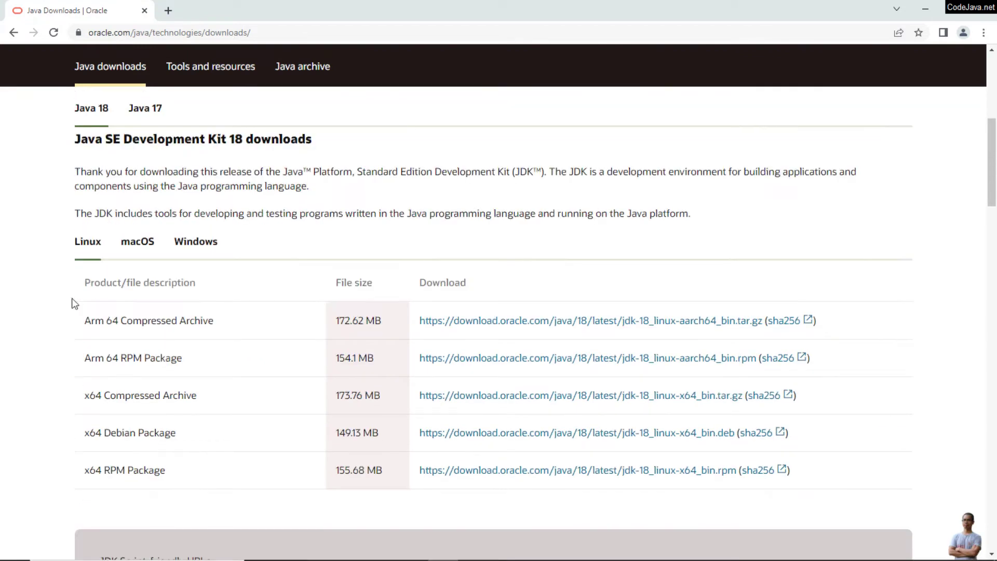
{"action": "left_click", "coordinate": [195, 241]}
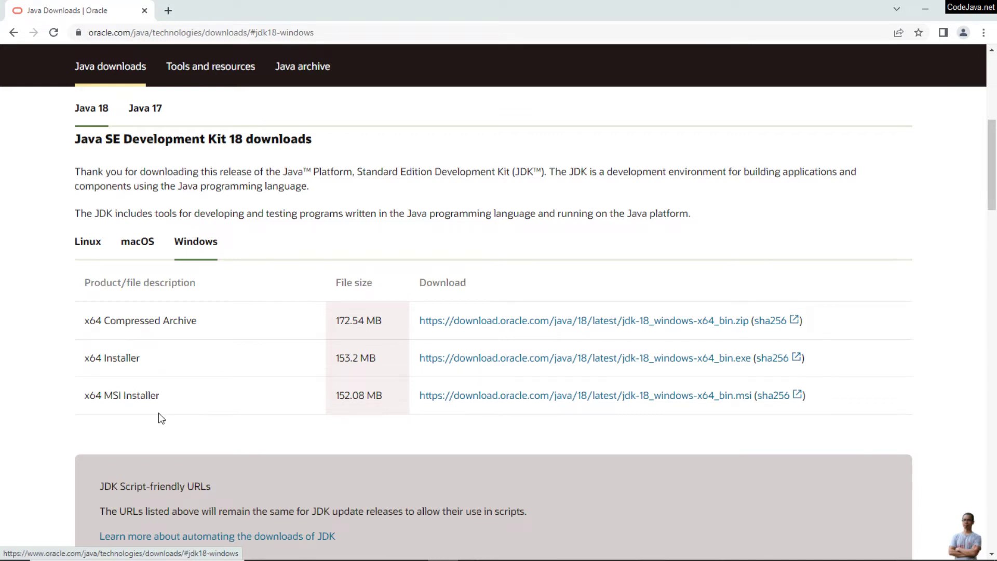
{"action": "scroll", "coordinate": [183, 413], "scroll_direction": "down", "scroll_amount": 2}
{"action": "scroll", "coordinate": [131, 380], "scroll_direction": "down", "scroll_amount": 1}
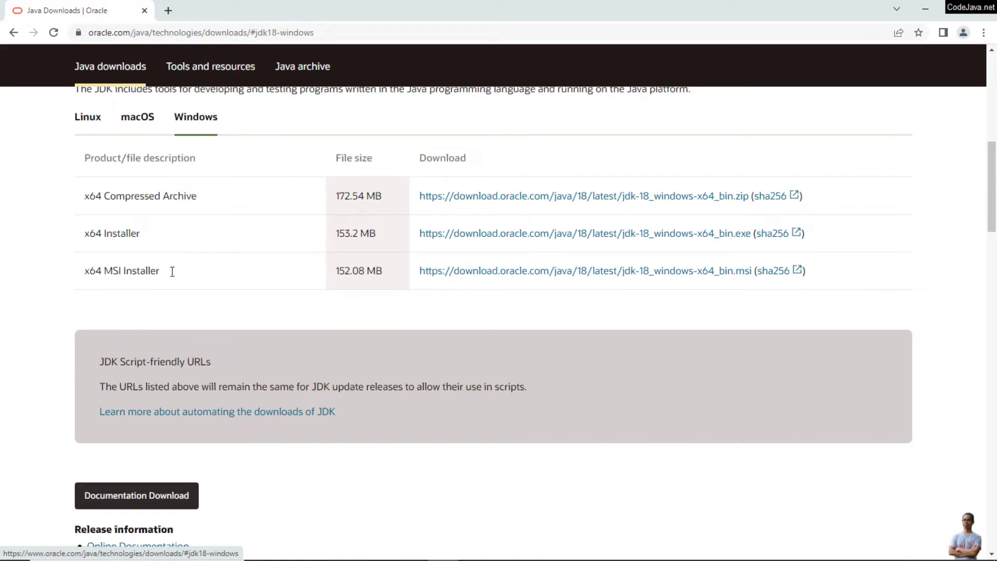
{"action": "left_click", "coordinate": [507, 274]}
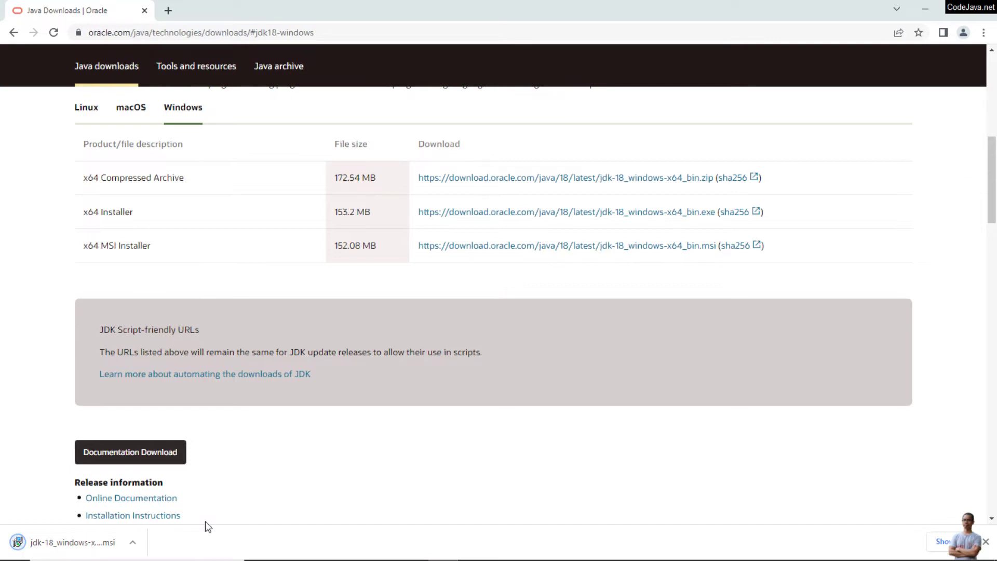
- Reveal the downloaded JDK 18 MSI in the Downloads folder and launch cmd via Run
{"action": "left_click", "coordinate": [135, 543]}
{"action": "left_click", "coordinate": [167, 499]}
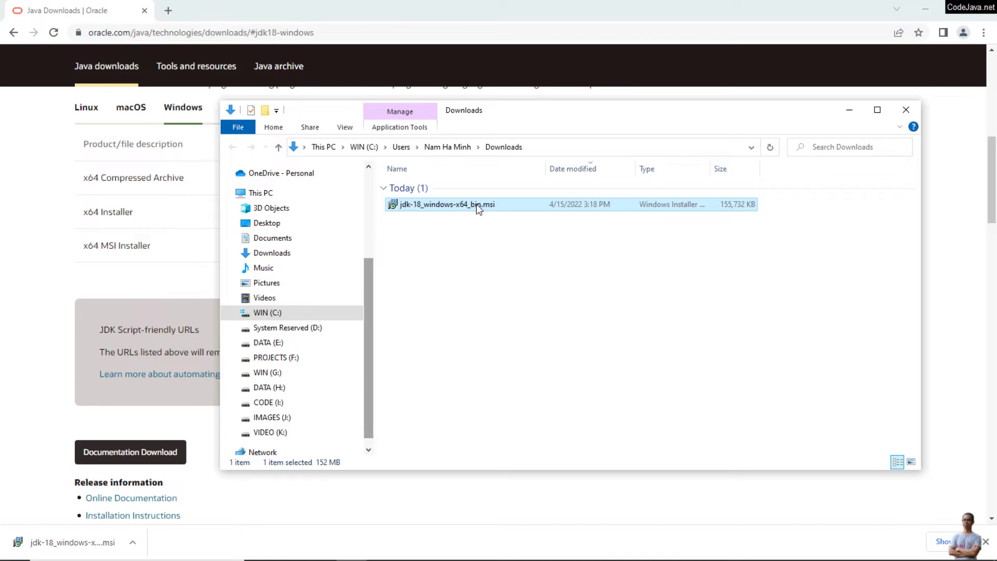
{"action": "key", "text": "super+r"}
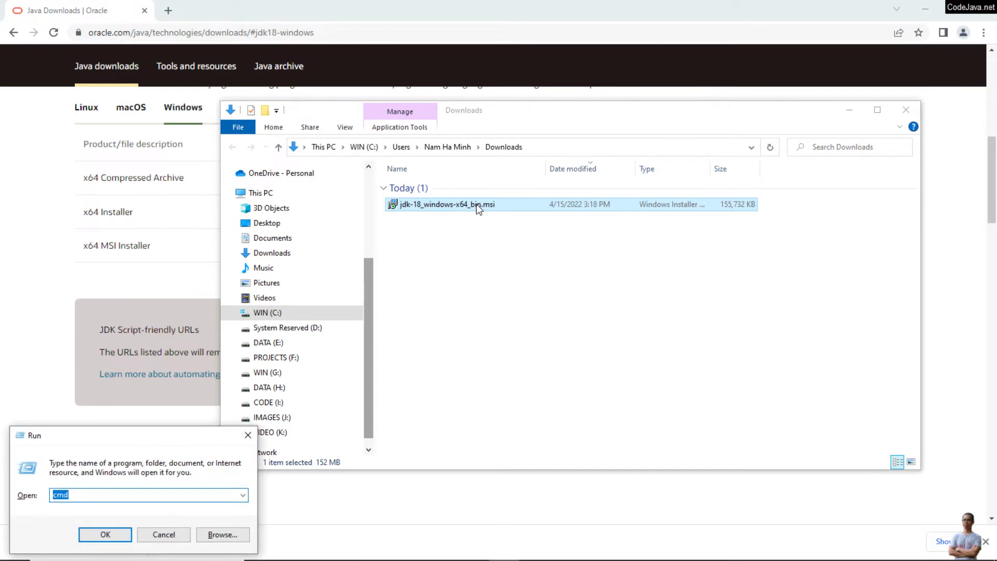
{"action": "key", "text": "Return"}
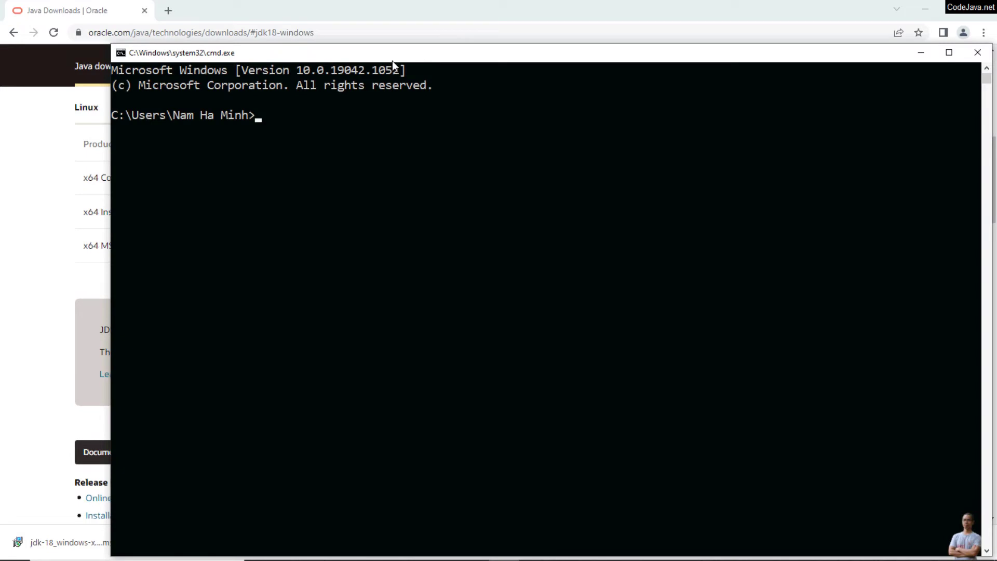
- Change the console's working directory to the Downloads folder
{"action": "left_click_drag", "start_coordinate": [392, 55], "coordinate": [367, 53]}
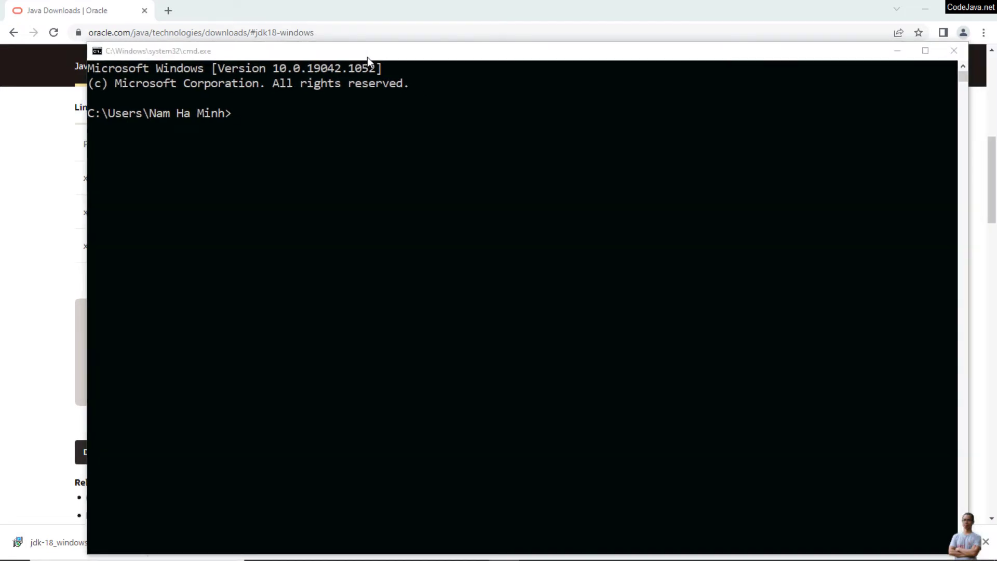
{"action": "key", "text": "alt+Tab"}
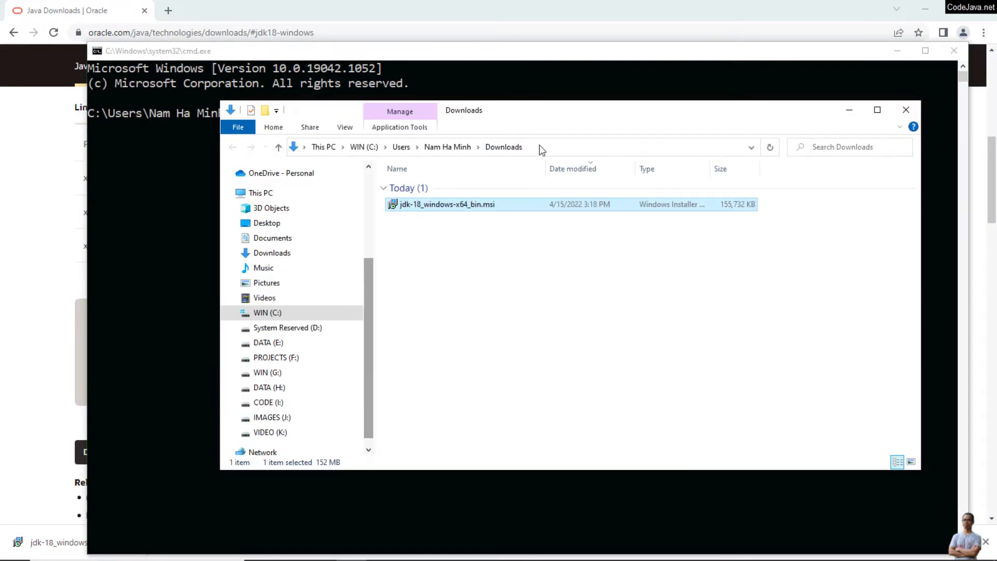
{"action": "key", "text": "alt+Tab"}
{"action": "type", "text": "cd dow"}
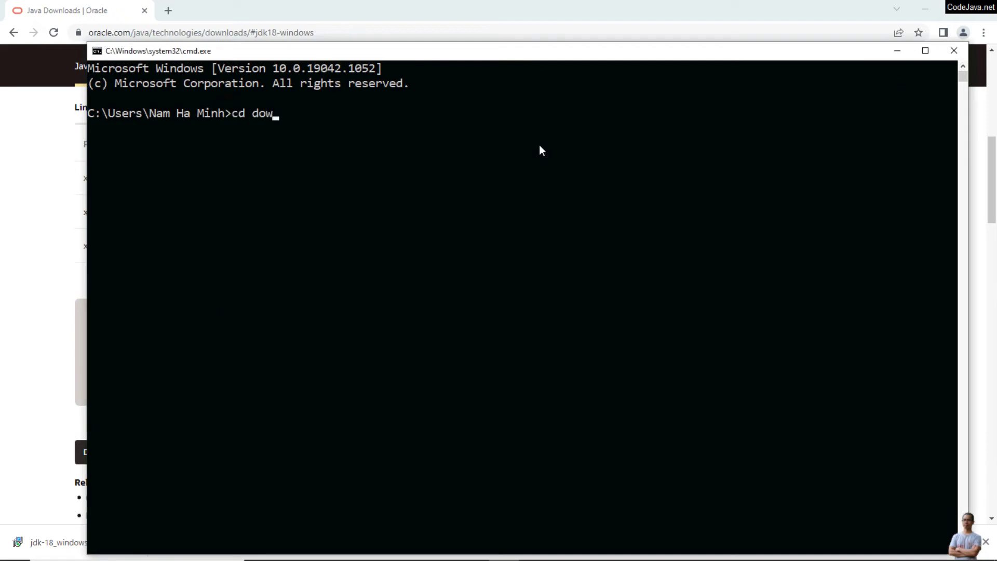
{"action": "key", "text": "Tab"}
{"action": "key", "text": "Return"}
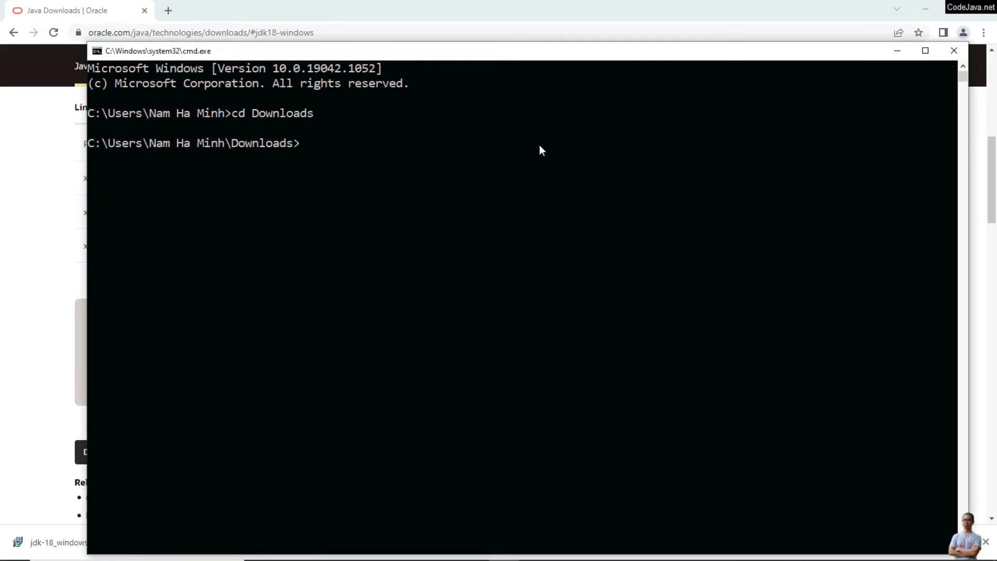
{"action": "type", "text": "cer"}
{"action": "type", "text": "tutil -"}
{"action": "type", "text": "hashfile"}
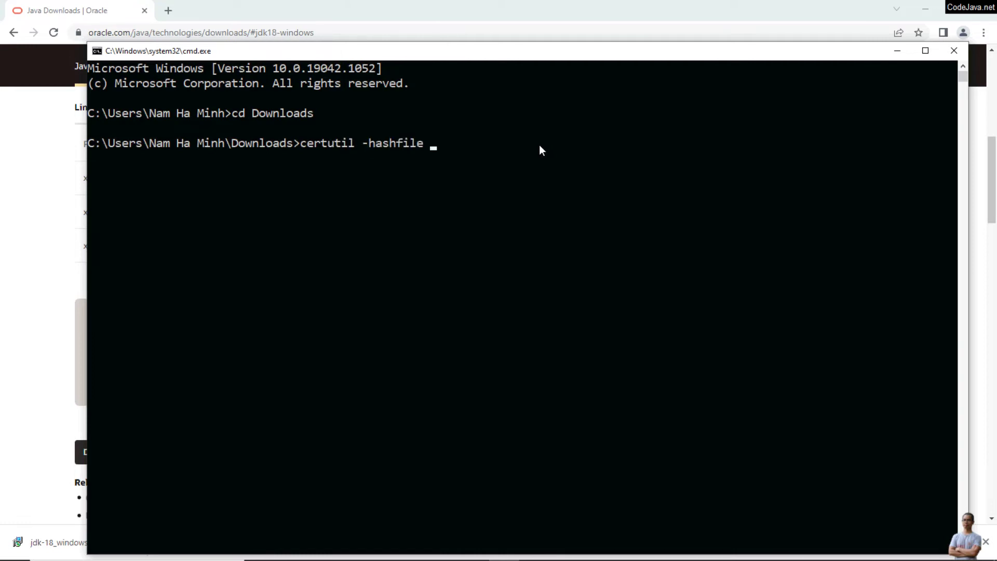
- Run certutil -hashfile on jdk-18_windows-x64_bin.msi with SHA256
{"action": "key", "text": "alt+Tab"}
{"action": "key", "text": "alt+Tab"}
{"action": "type", "text": "jk"}
{"action": "key", "text": "BackSpace"}
{"action": "type", "text": "d"}
{"action": "key", "text": "Tab"}
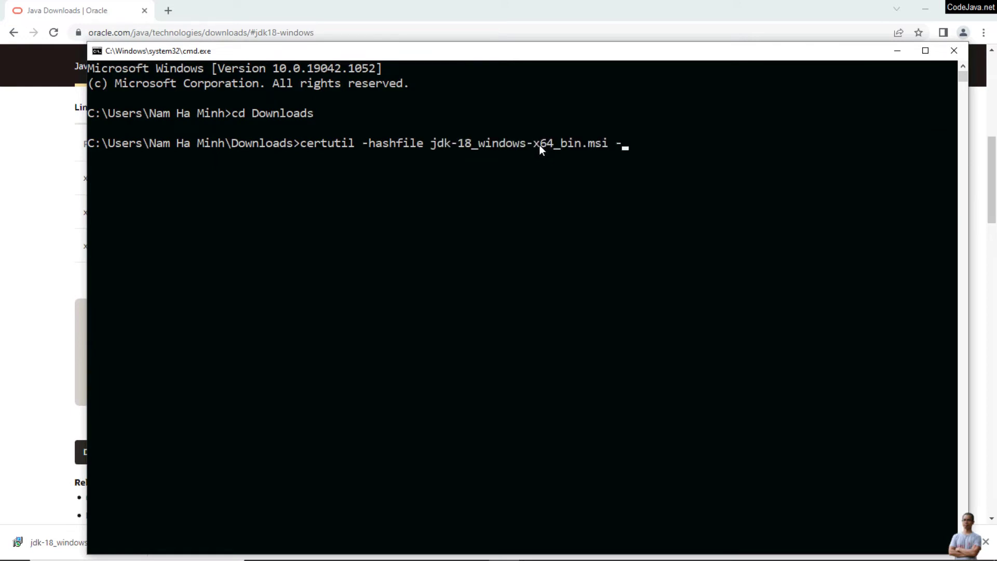
{"action": "type", "text": "SHA256"}
{"action": "key", "text": "Return"}
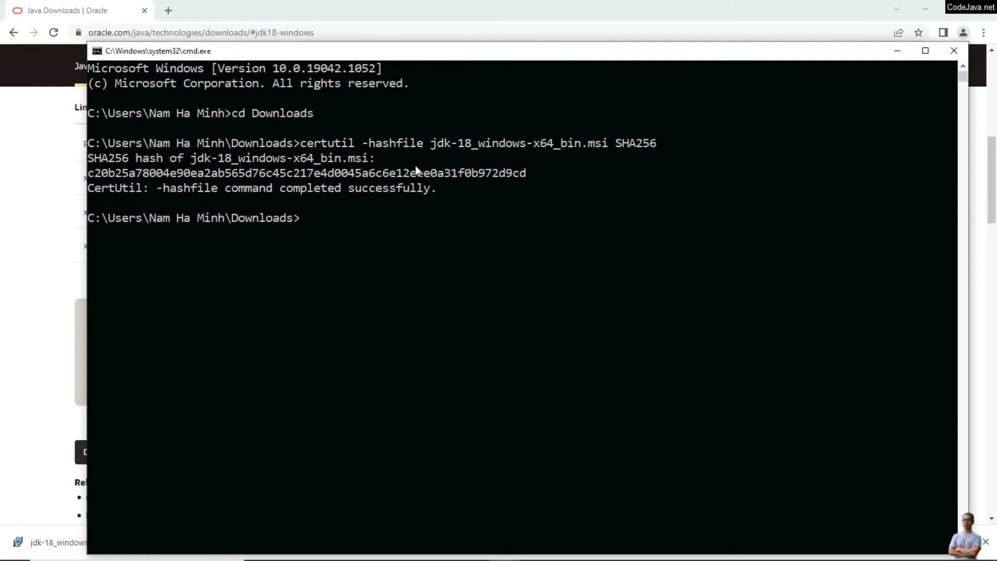
- Place Oracle's published x64 MSI SHA256 checksum beside the console's computed hash
{"action": "left_click", "coordinate": [104, 11]}
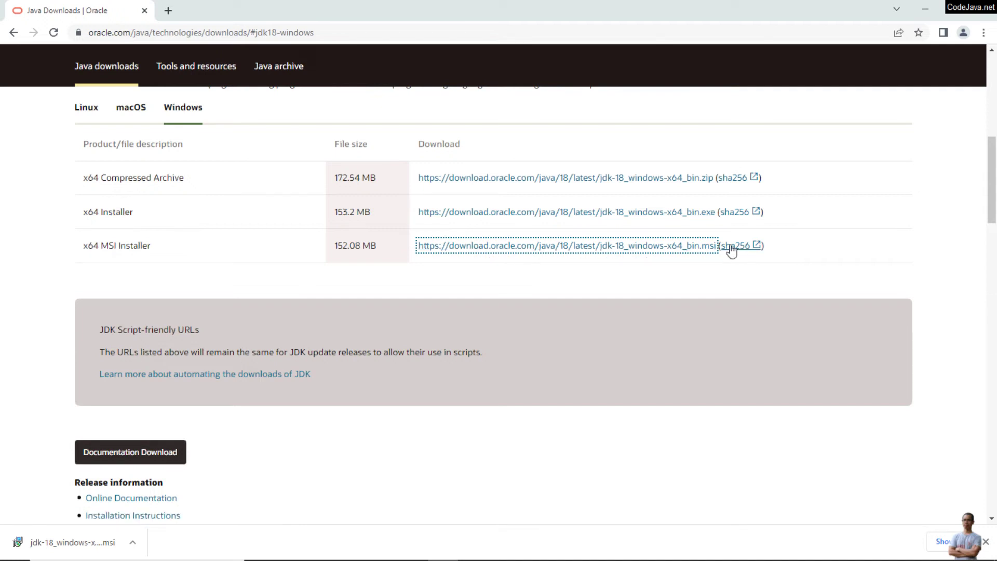
{"action": "left_click", "coordinate": [731, 246]}
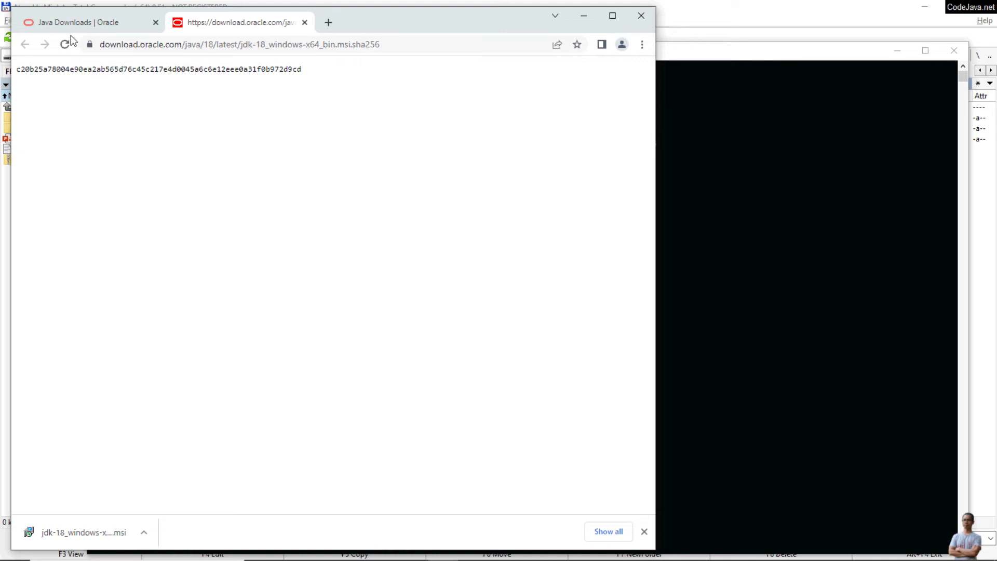
{"action": "left_click_drag", "start_coordinate": [383, 14], "coordinate": [432, 24]}
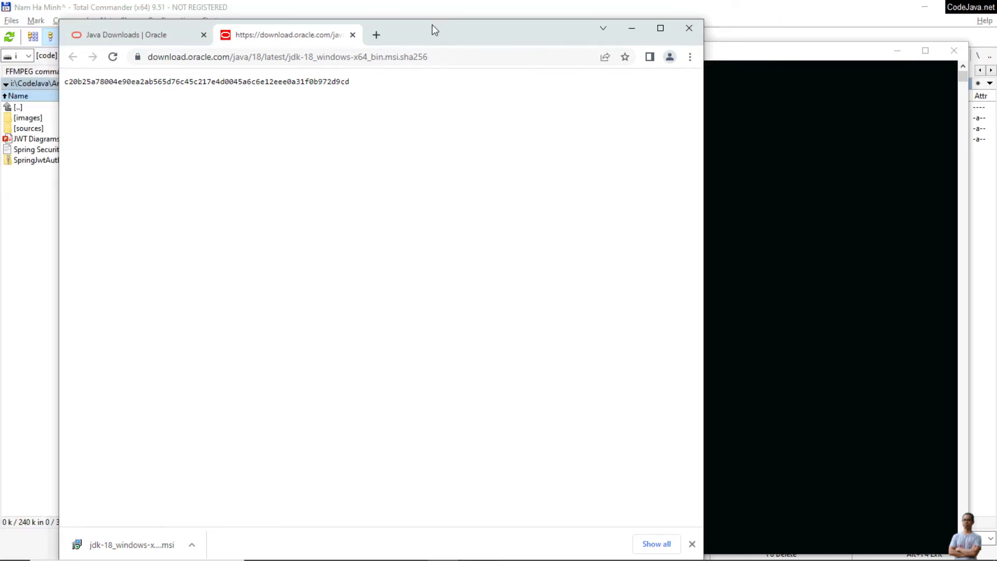
{"action": "key", "text": "alt+Tab"}
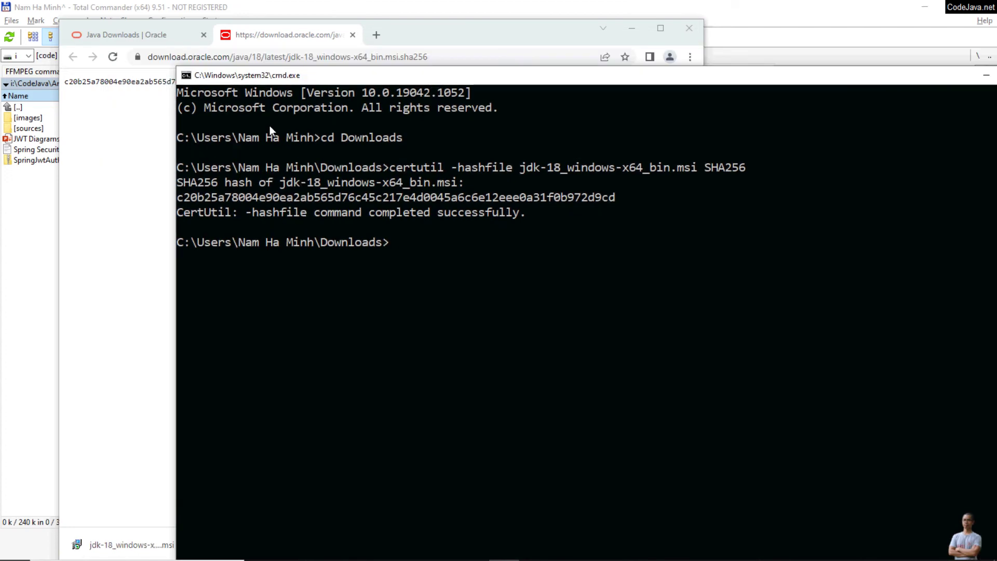
{"action": "left_click_drag", "start_coordinate": [141, 62], "coordinate": [155, 140]}
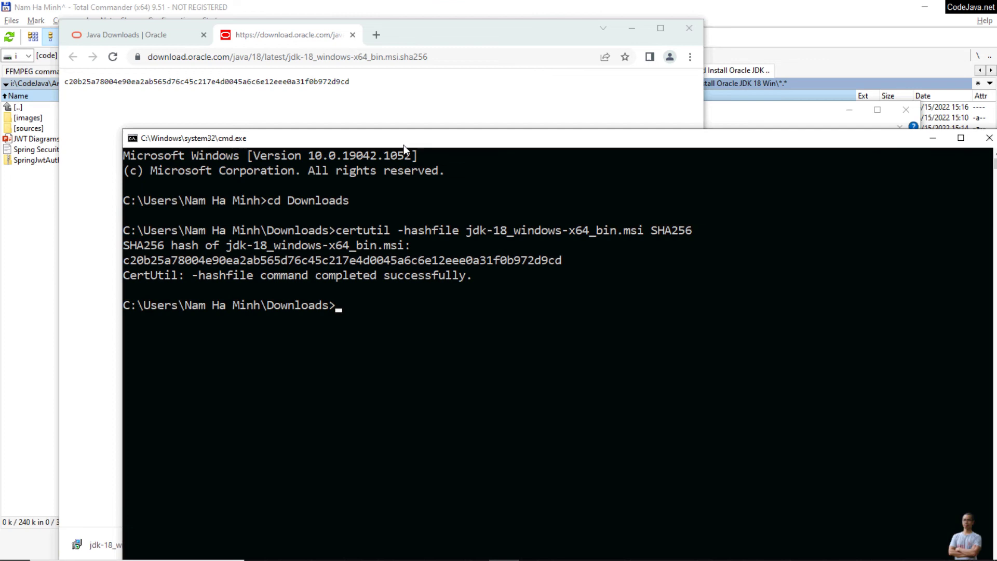
{"action": "key", "text": "alt+Tab"}
- Install JDK 18 to C:\Program Files\Java\jdk-18\ with defaults and close the wizard
{"action": "key", "text": "Tab"}
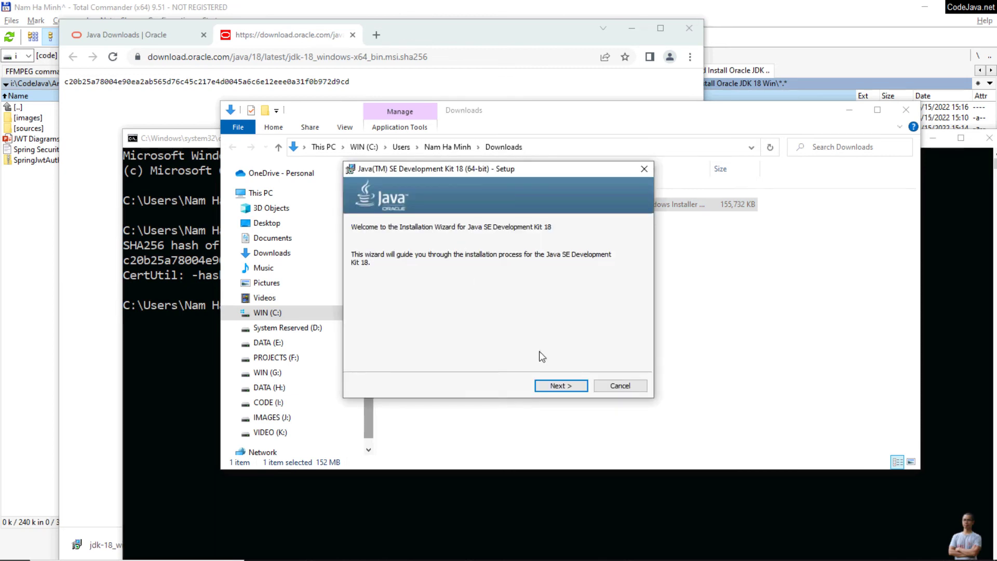
{"action": "left_click", "coordinate": [561, 387]}
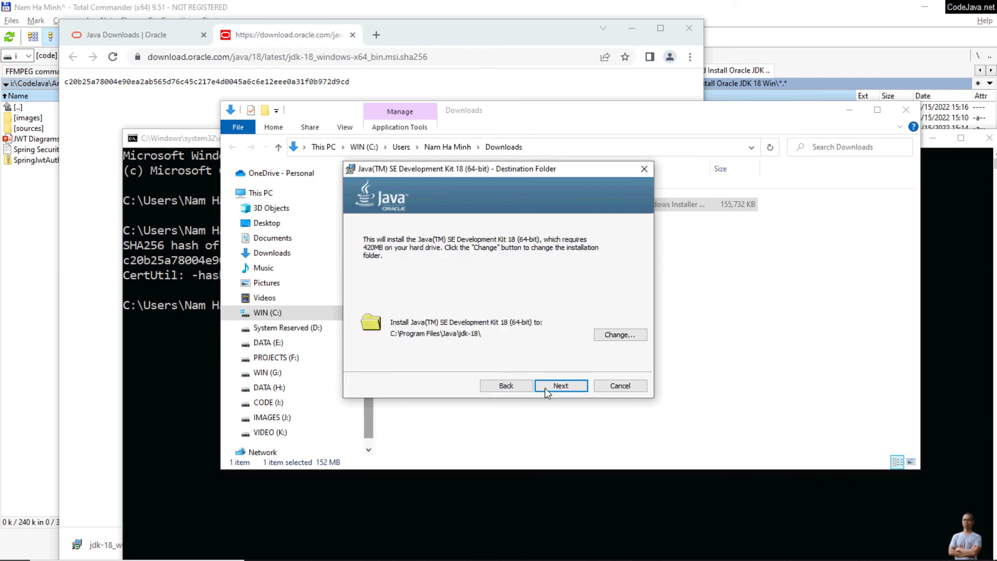
{"action": "left_click", "coordinate": [557, 388]}
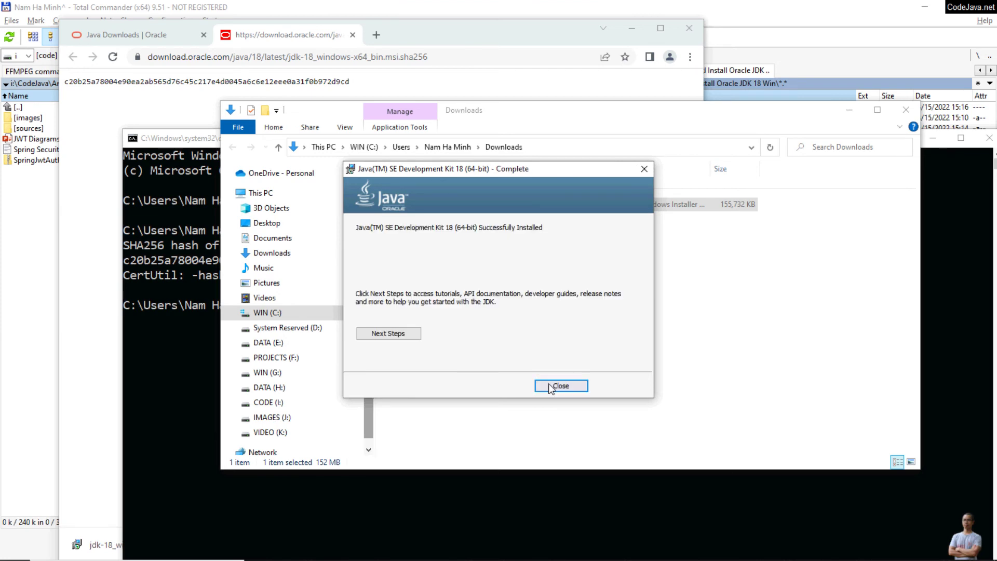
{"action": "left_click", "coordinate": [550, 385]}
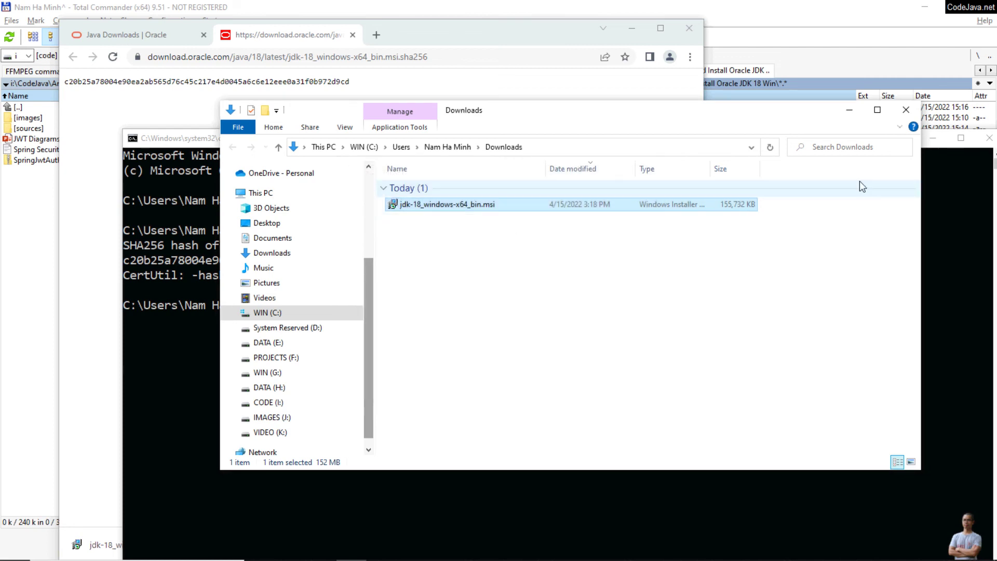
- Close Explorer and the old console, then open a fresh maximized cmd window
{"action": "left_click", "coordinate": [912, 109]}
{"action": "left_click_drag", "start_coordinate": [448, 140], "coordinate": [427, 137]}
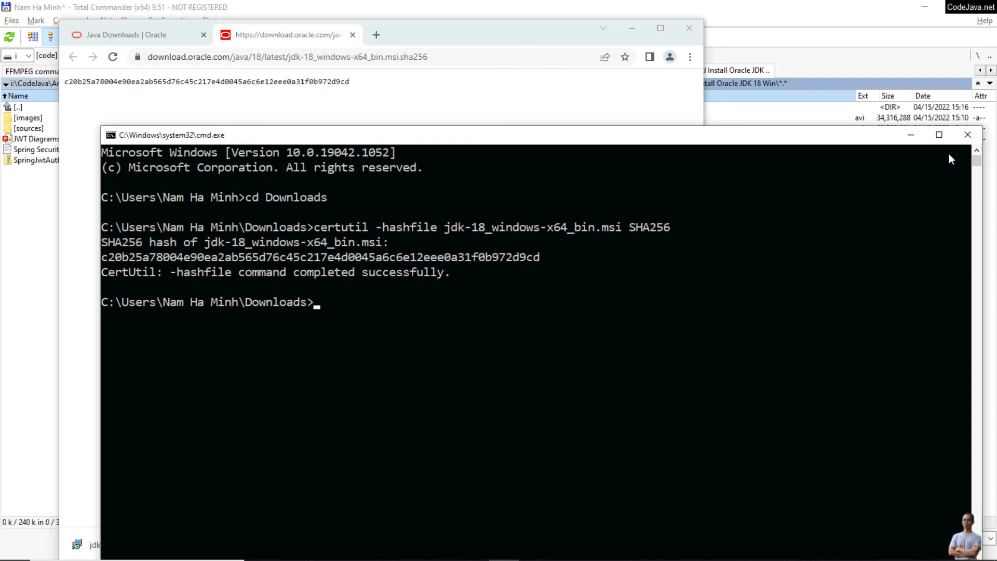
{"action": "left_click", "coordinate": [966, 136]}
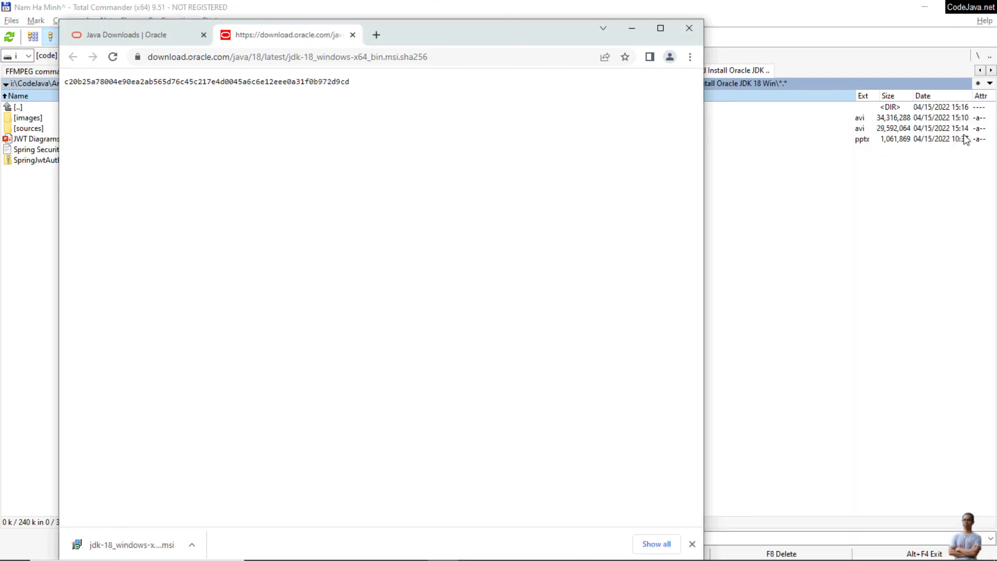
{"action": "key", "text": "super+r"}
{"action": "key", "text": "Return"}
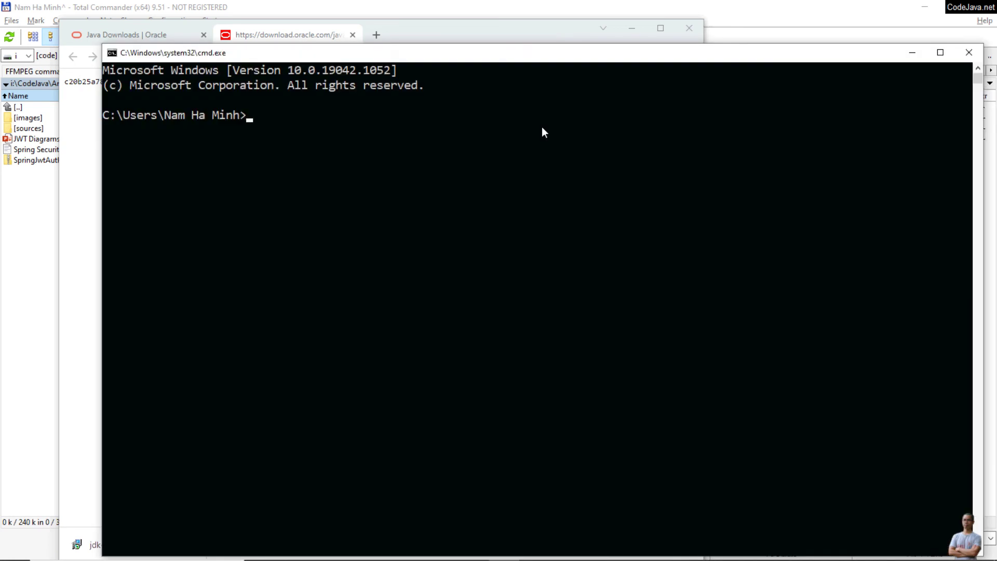
{"action": "key", "text": "super+Up"}
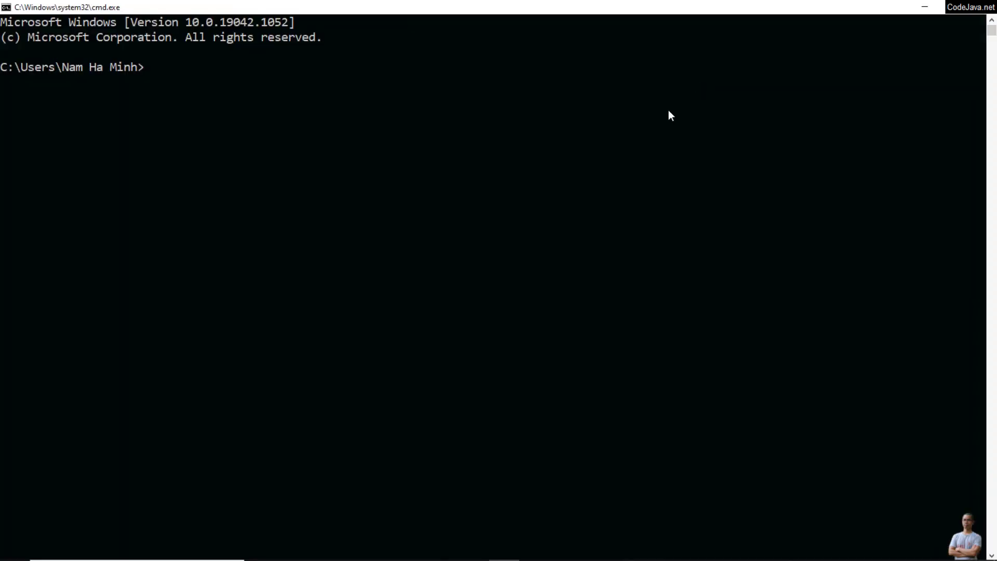
{"action": "type", "text": "java "}
{"action": "type", "text": "-version"}
- Run java -version and javac -version, confirming version 18 for both
{"action": "key", "text": "Return"}
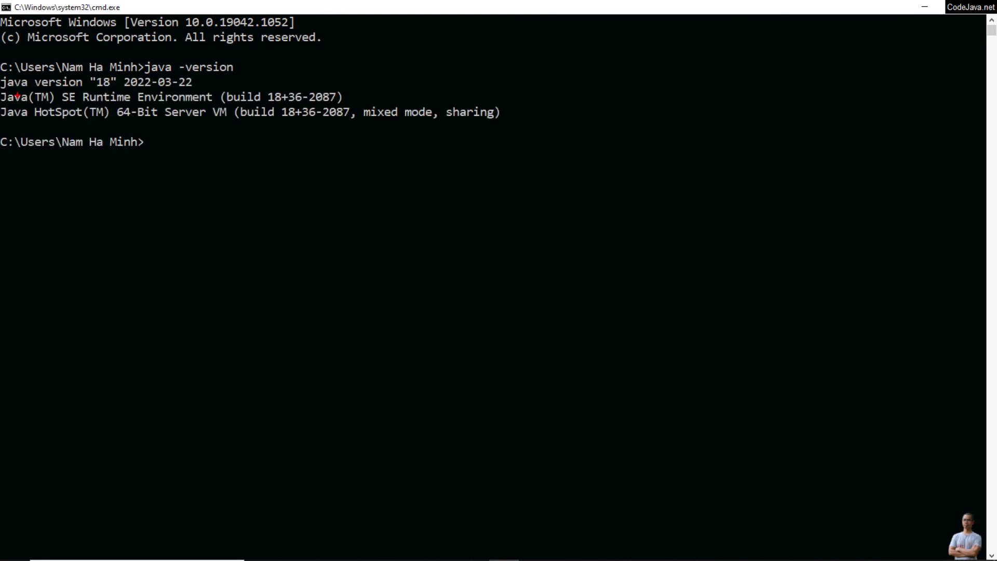
{"action": "left_click_drag", "start_coordinate": [2, 84], "coordinate": [218, 86]}
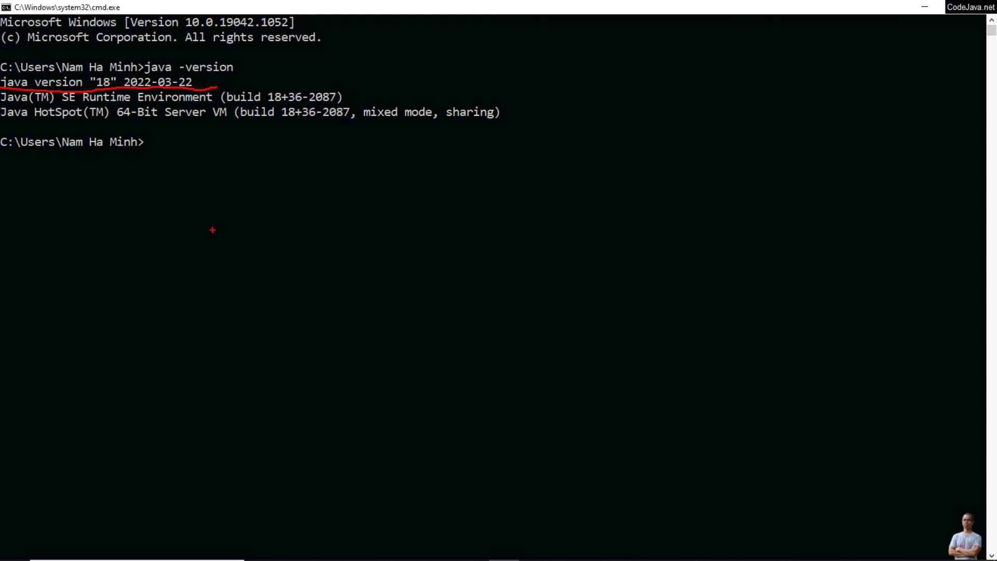
{"action": "key", "text": "Escape"}
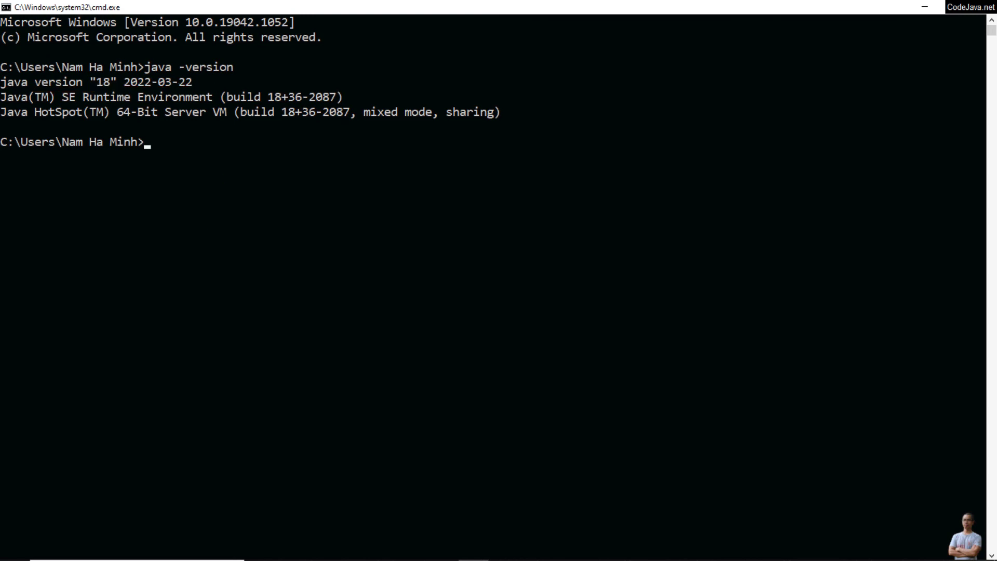
{"action": "type", "text": "ja"}
{"action": "type", "text": "vac "}
{"action": "type", "text": "-version"}
{"action": "key", "text": "Return"}
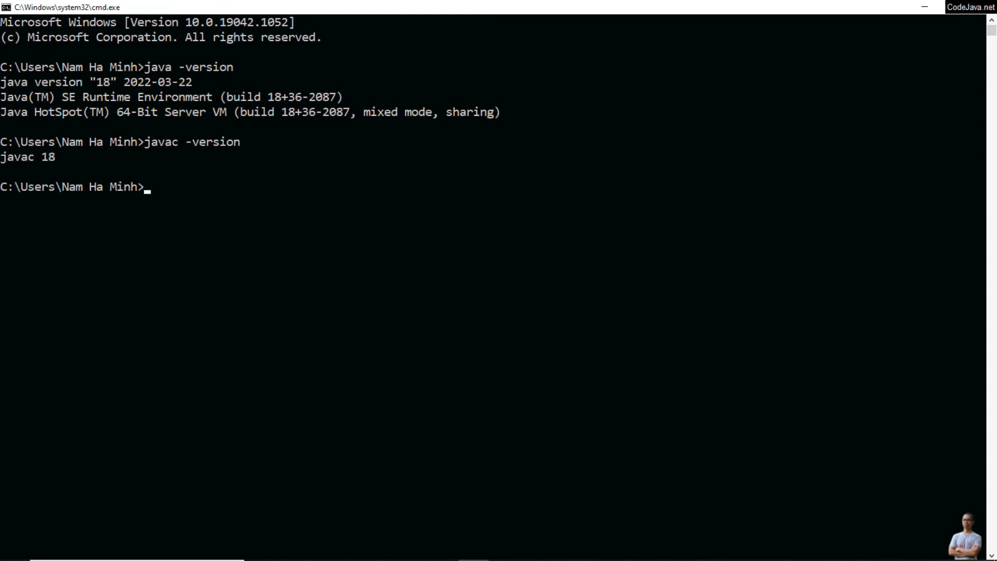